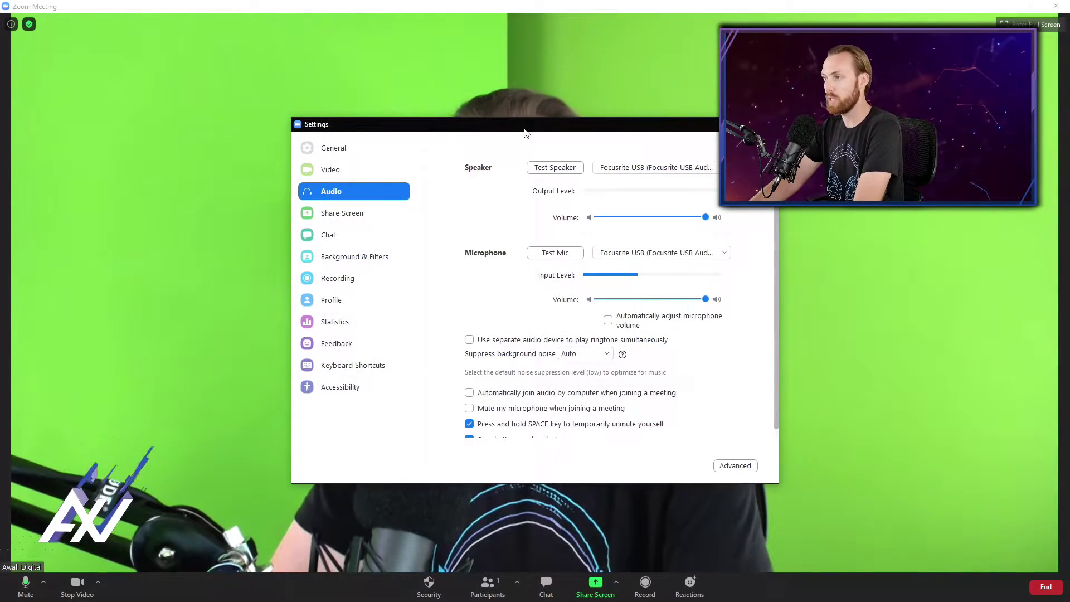
# Open the Recording settings and choose the D:\Zoom Recordings folder as the local recording location.
pyautogui.moveTo(503, 124); pyautogui.dragTo(493, 75)
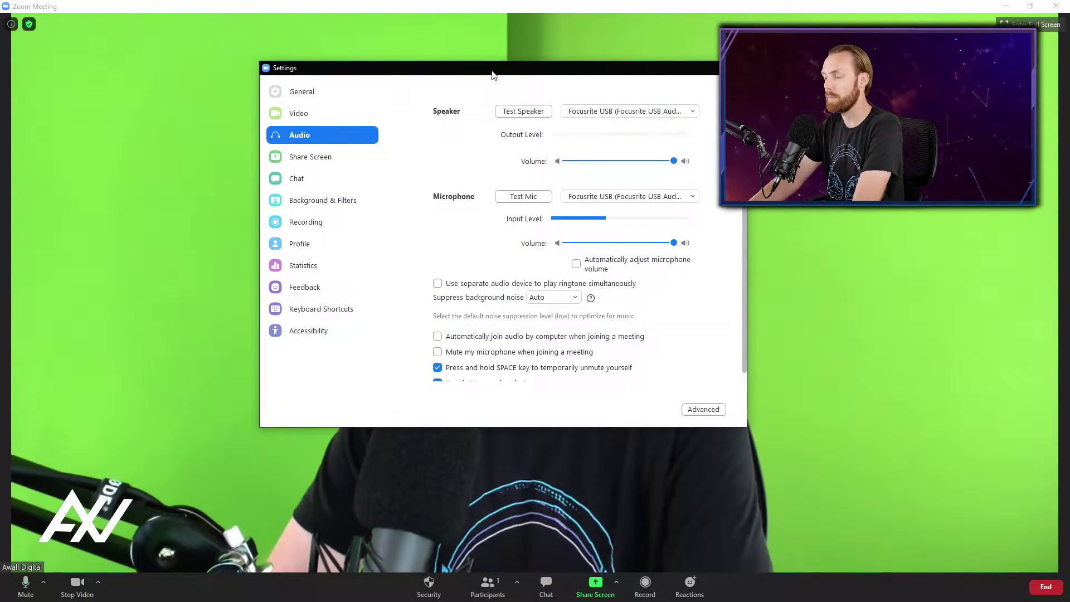
pyautogui.click(900, 235)
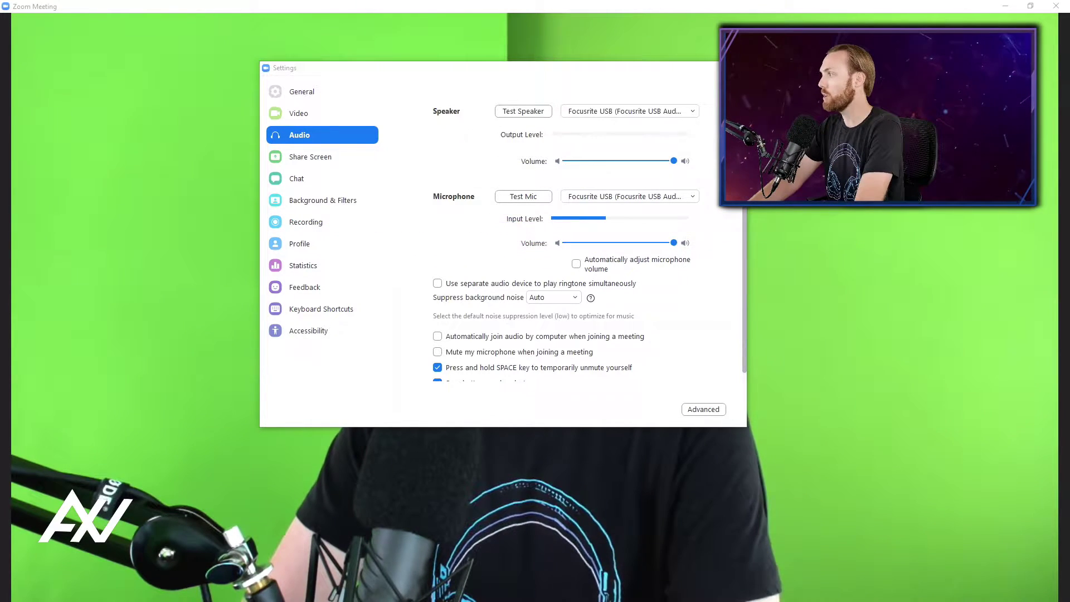
pyautogui.click(336, 224)
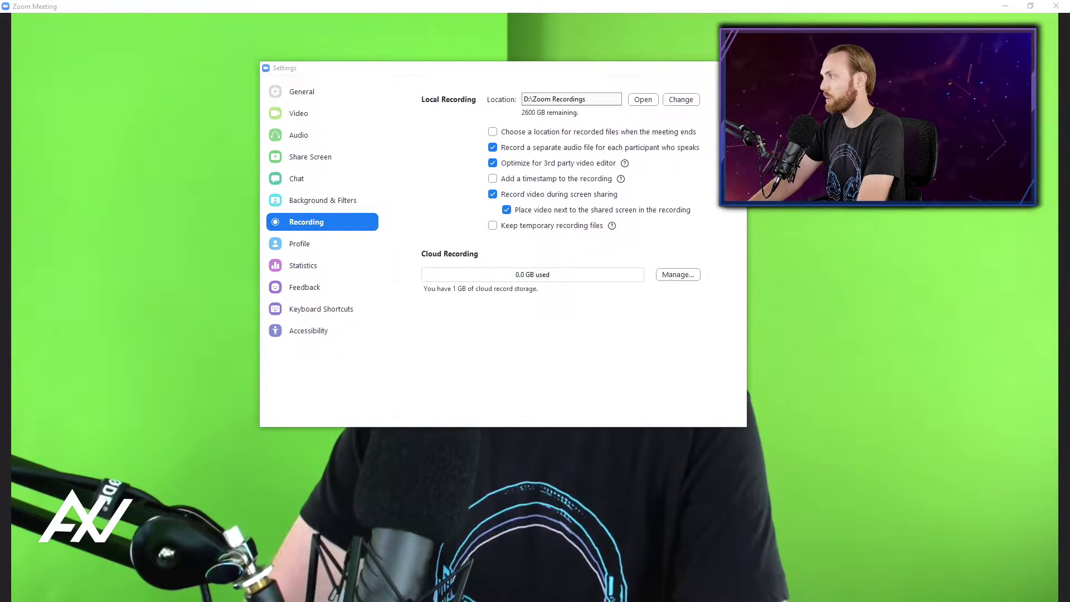
pyautogui.click(693, 103)
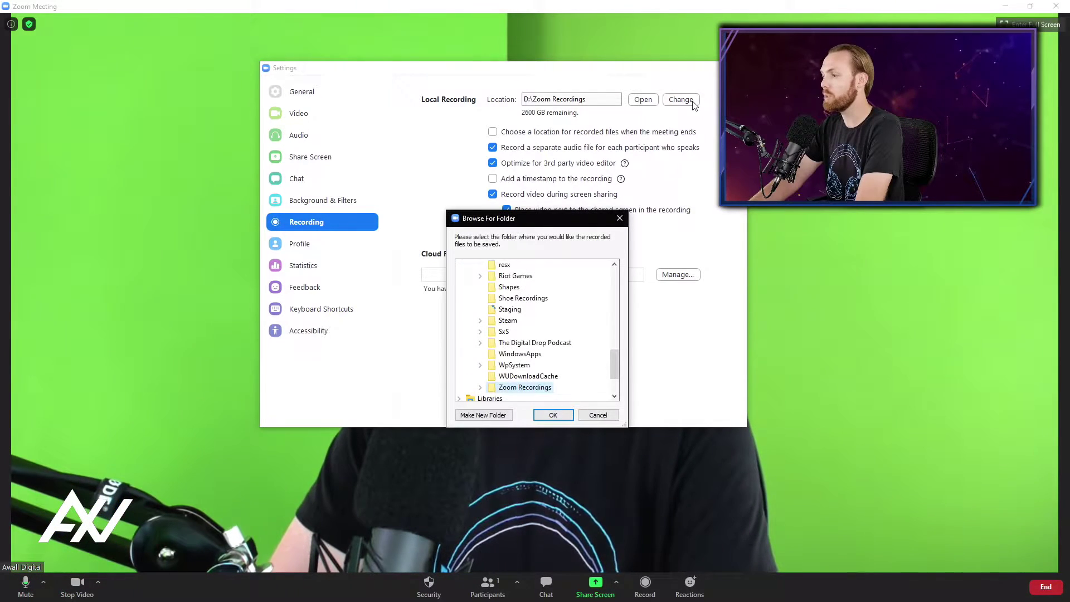
pyautogui.moveTo(617, 364)
pyautogui.mouseDown()
pyautogui.moveTo(624, 294)
pyautogui.moveTo(627, 382)
pyautogui.mouseUp()
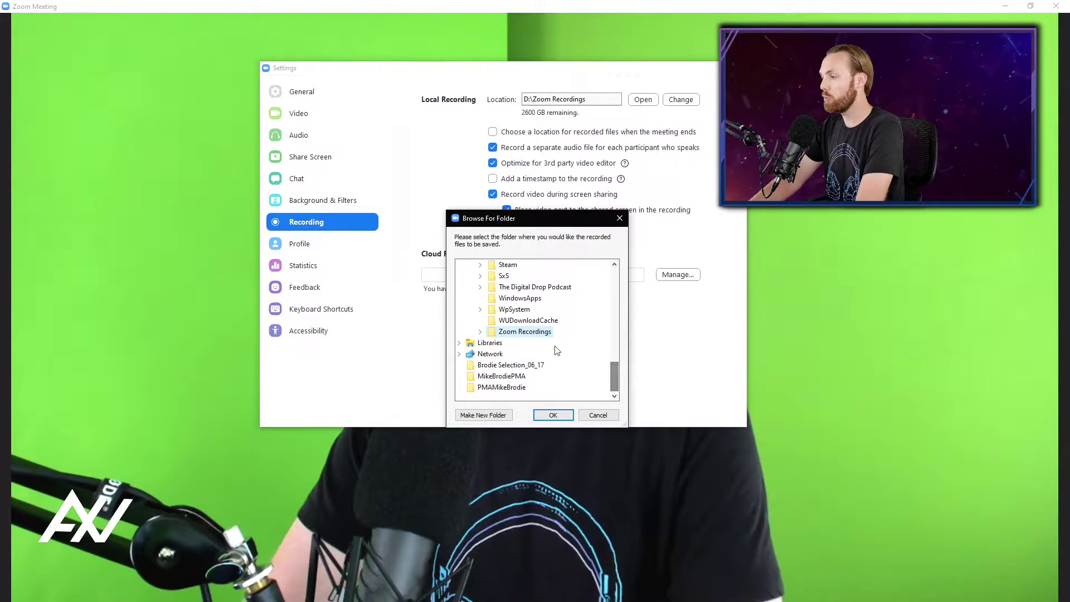
pyautogui.doubleClick(531, 333)
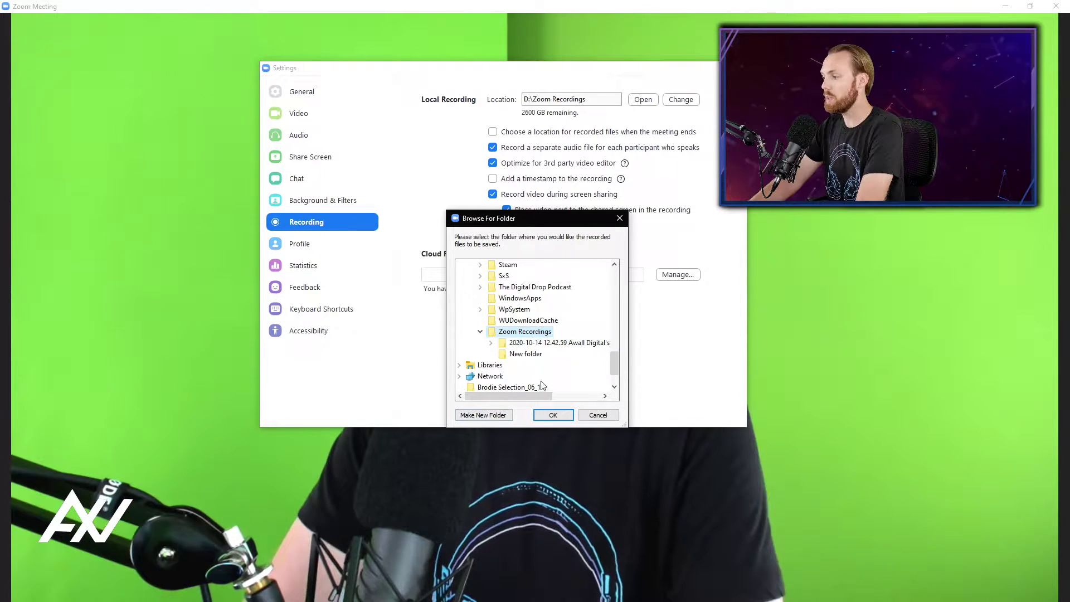
pyautogui.click(565, 418)
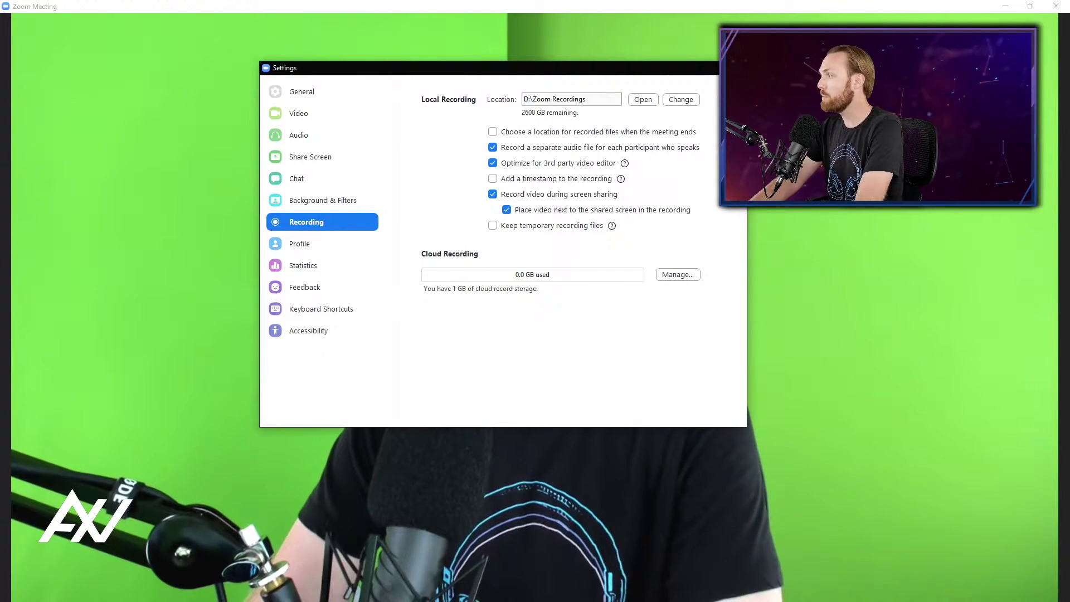
# Turn recording video during screen sharing off and back on while reviewing the local recording options.
pyautogui.click(435, 155)
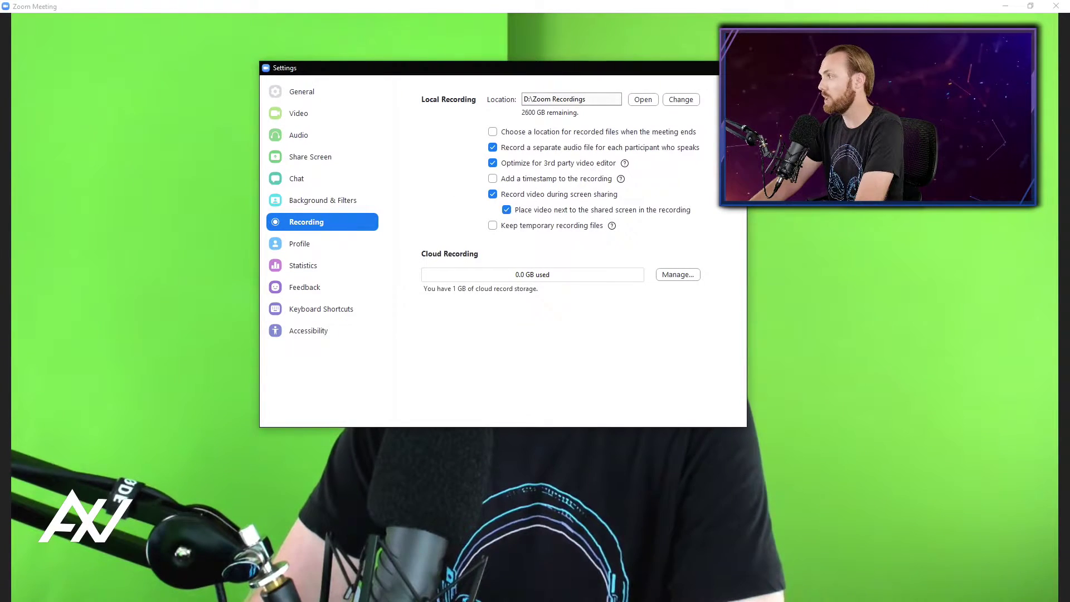
pyautogui.click(493, 148)
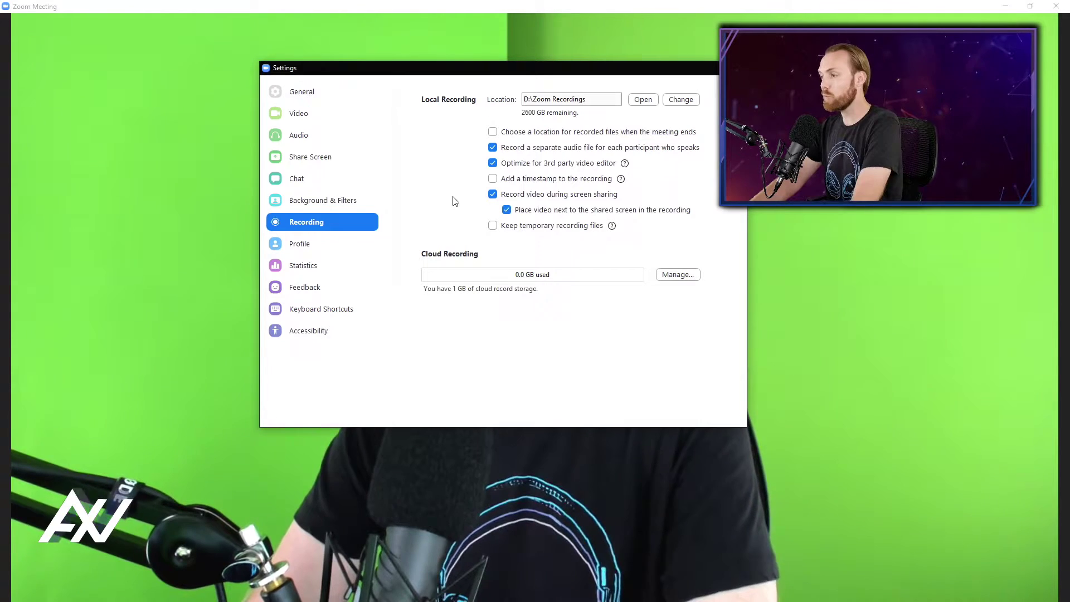
pyautogui.click(492, 194)
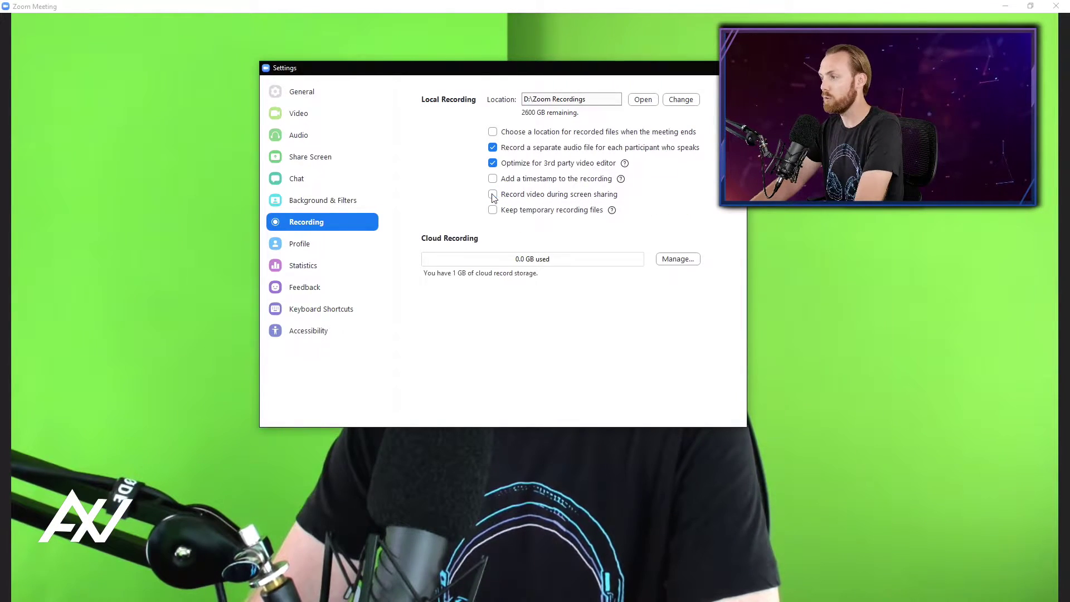
pyautogui.click(492, 195)
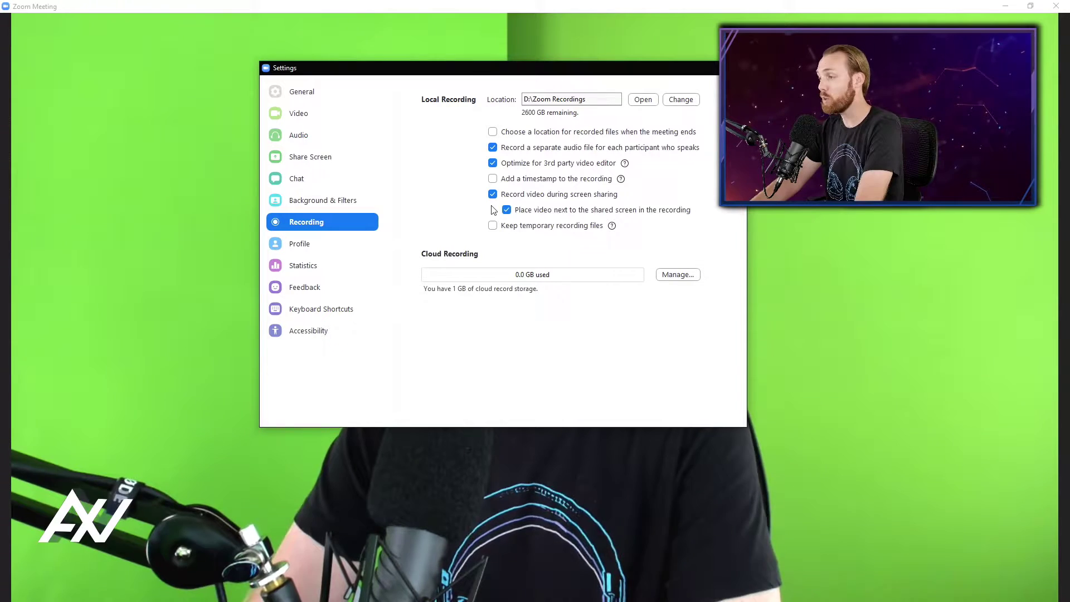
pyautogui.click(507, 211)
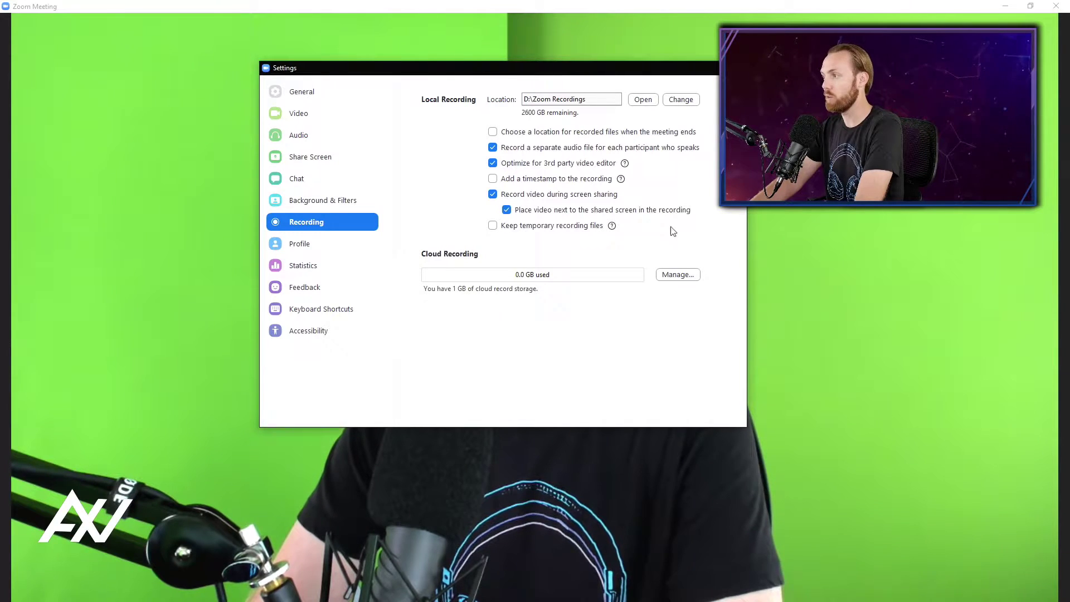
pyautogui.moveTo(719, 150)
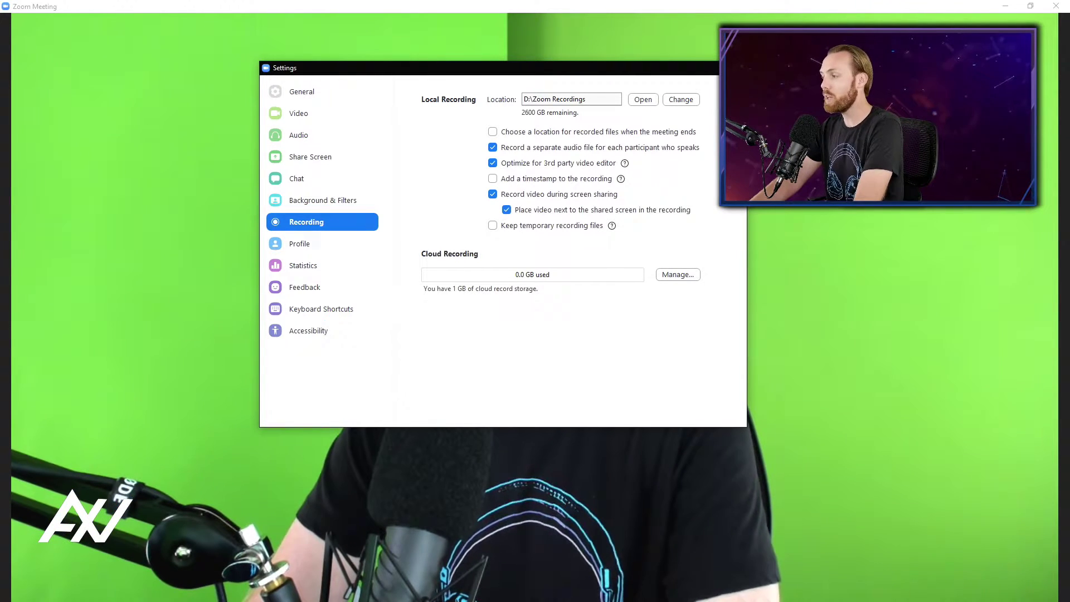
pyautogui.click(968, 279)
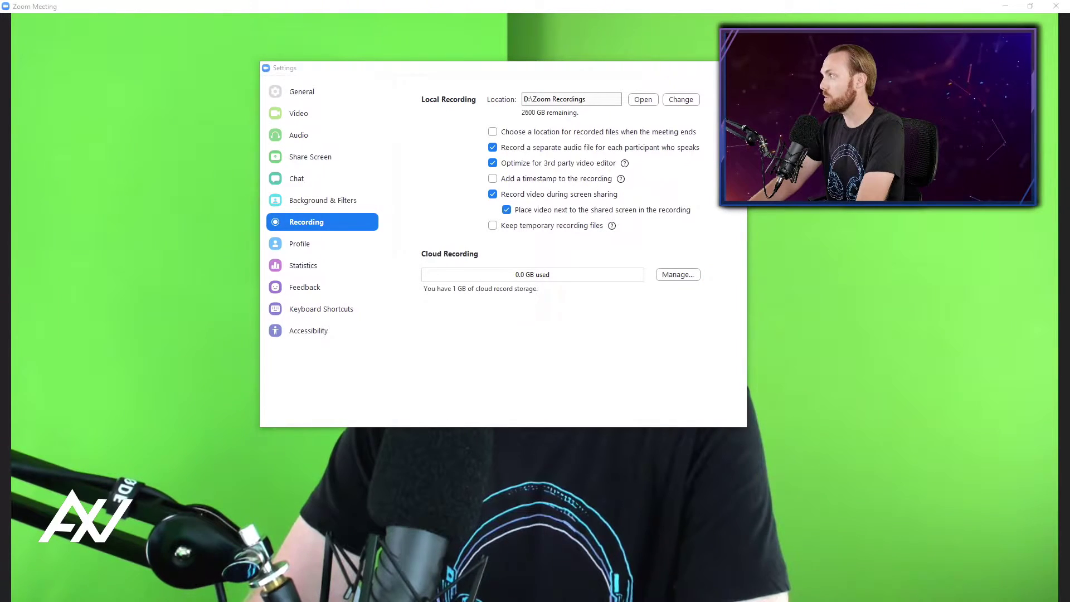
# Switch to the My Recordings page in the browser and check the additional actions for the 12:34 PM cloud recording.
pyautogui.hotkey('alt', 'Tab')
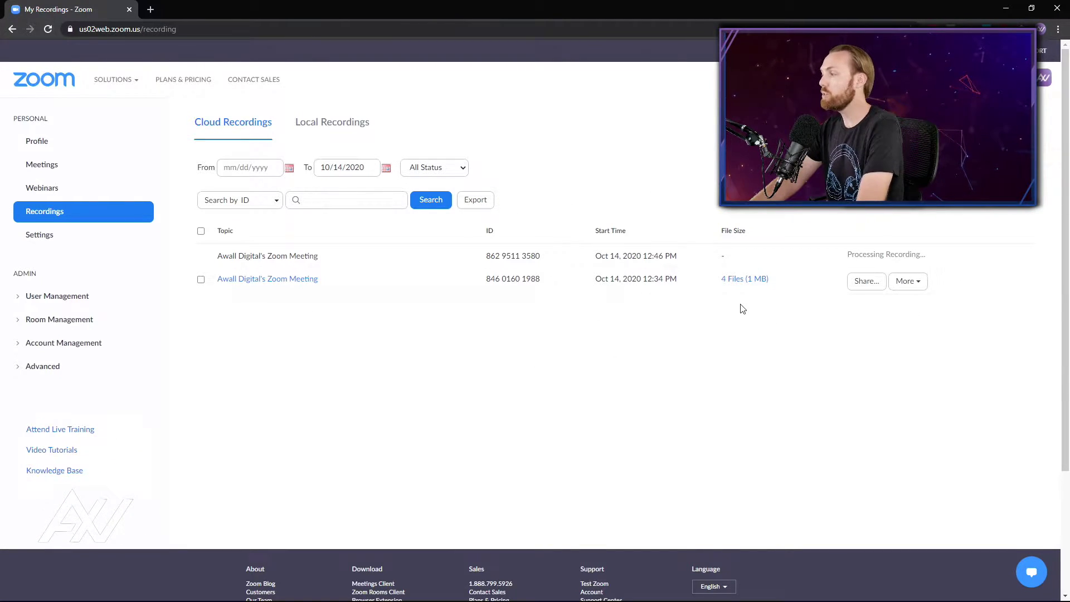
pyautogui.click(909, 282)
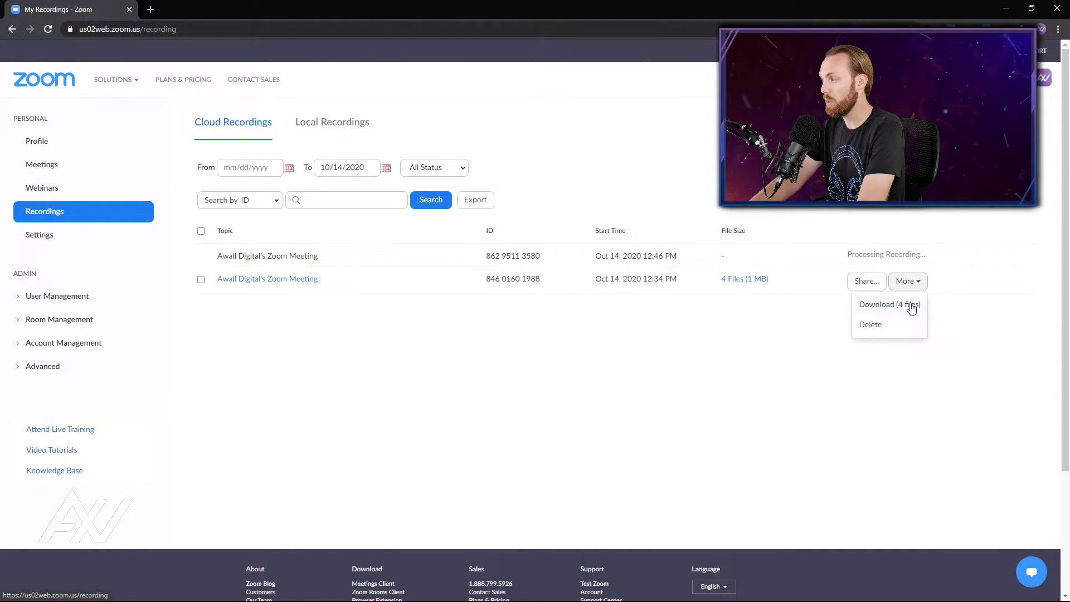
pyautogui.click(1040, 361)
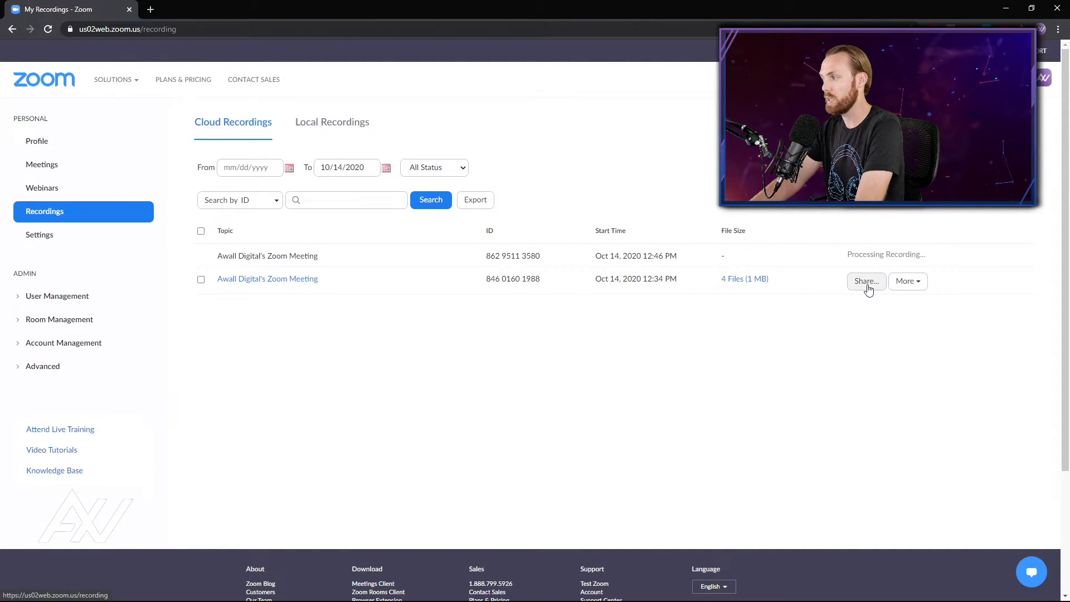
# Open the share settings of the 12:34 PM cloud recording and copy its sharing information to the clipboard.
pyautogui.click(866, 282)
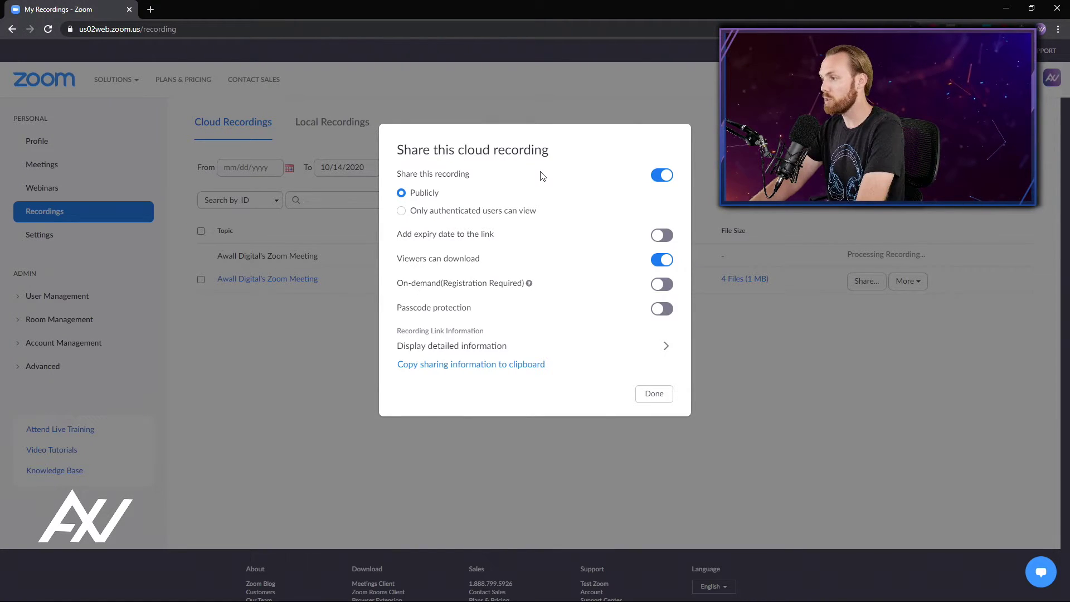
pyautogui.click(663, 311)
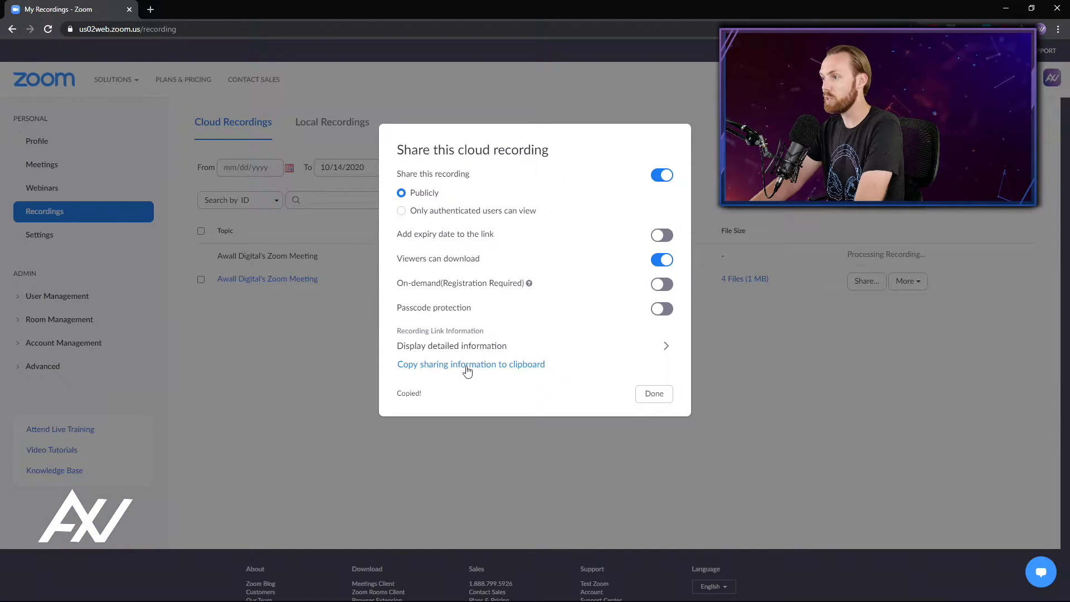
# Paste the copied sharing information into a new browser tab to inspect it, clear it and close the tab.
pyautogui.click(158, 10)
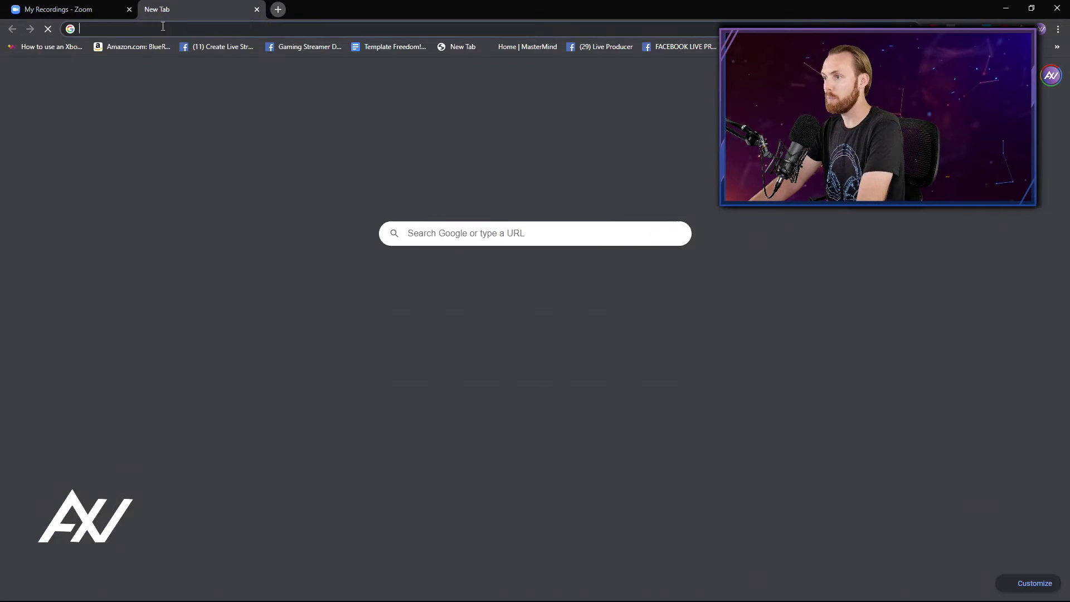
pyautogui.hotkey('ctrl', 'v')
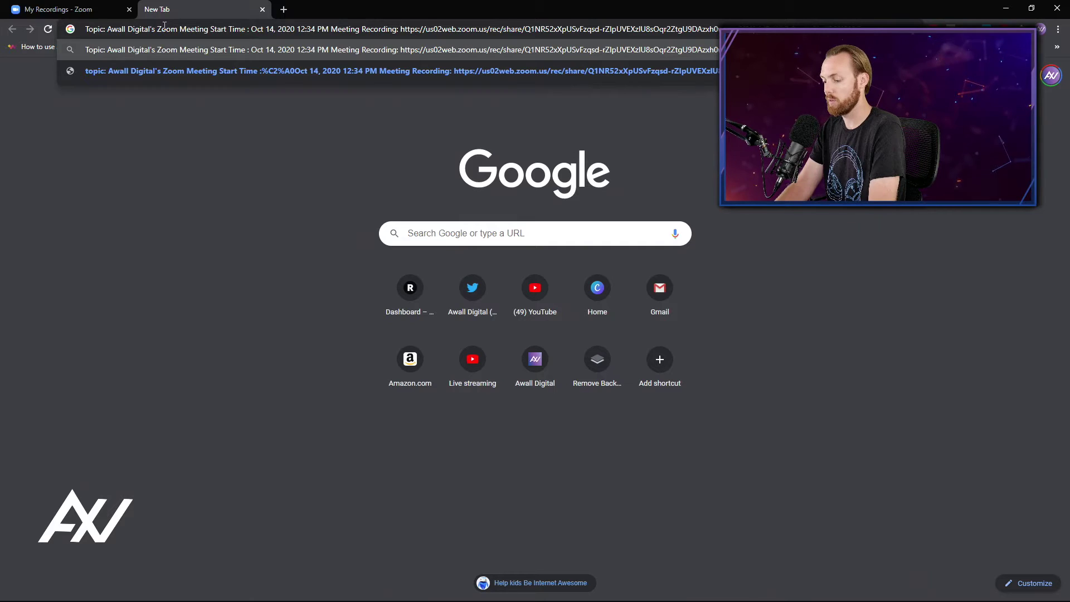
pyautogui.hotkey('ctrl', 'a')
pyautogui.press('BackSpace')
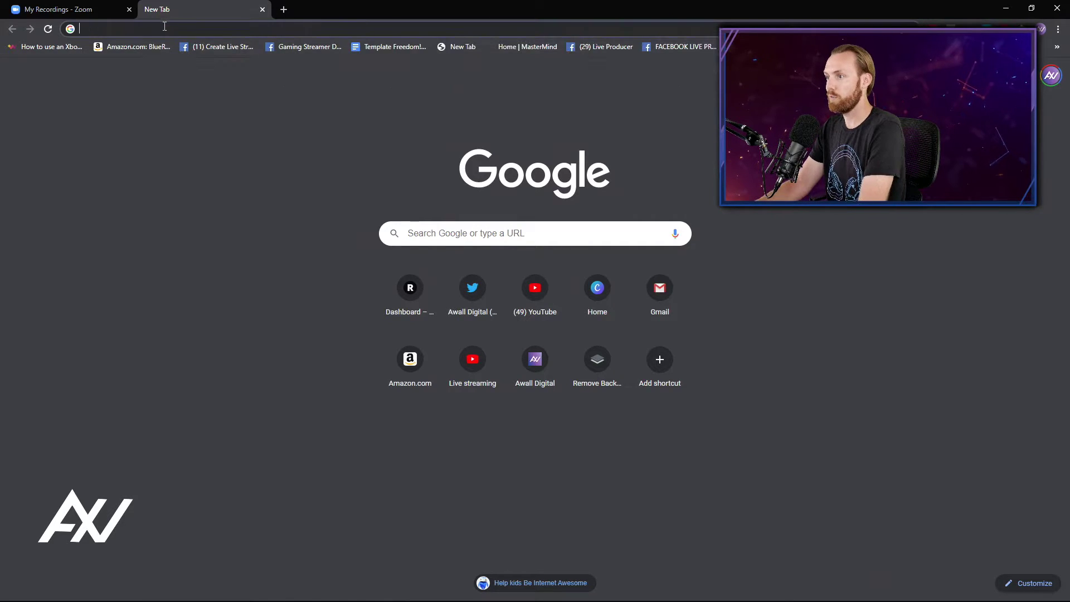
pyautogui.click(262, 10)
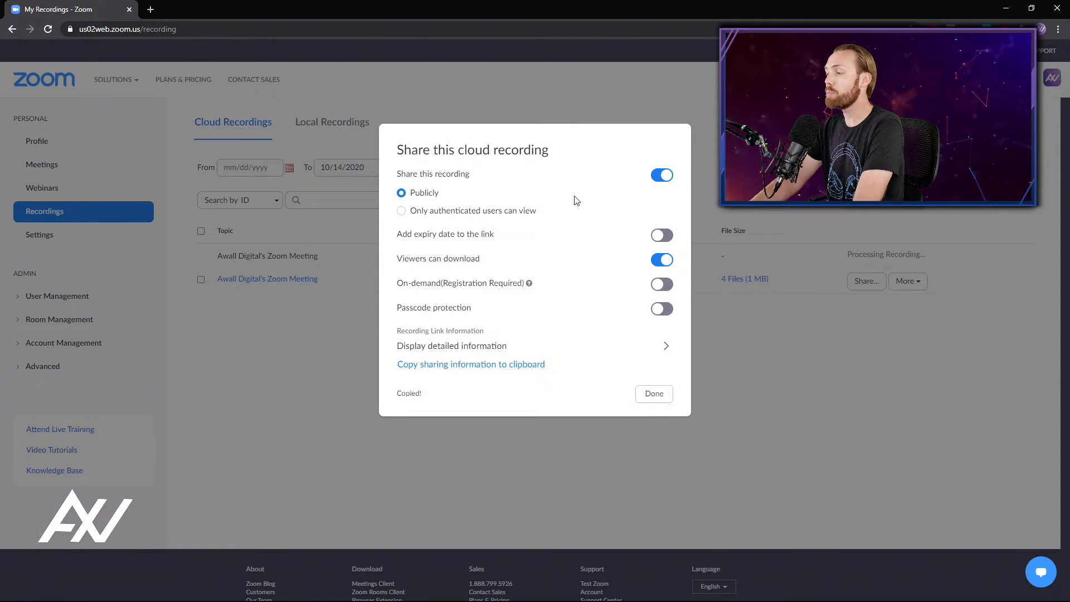
# Try the authenticated-users, link expiry, on-demand registration and passcode protection options, reverting each, and close the share settings.
pyautogui.click(401, 211)
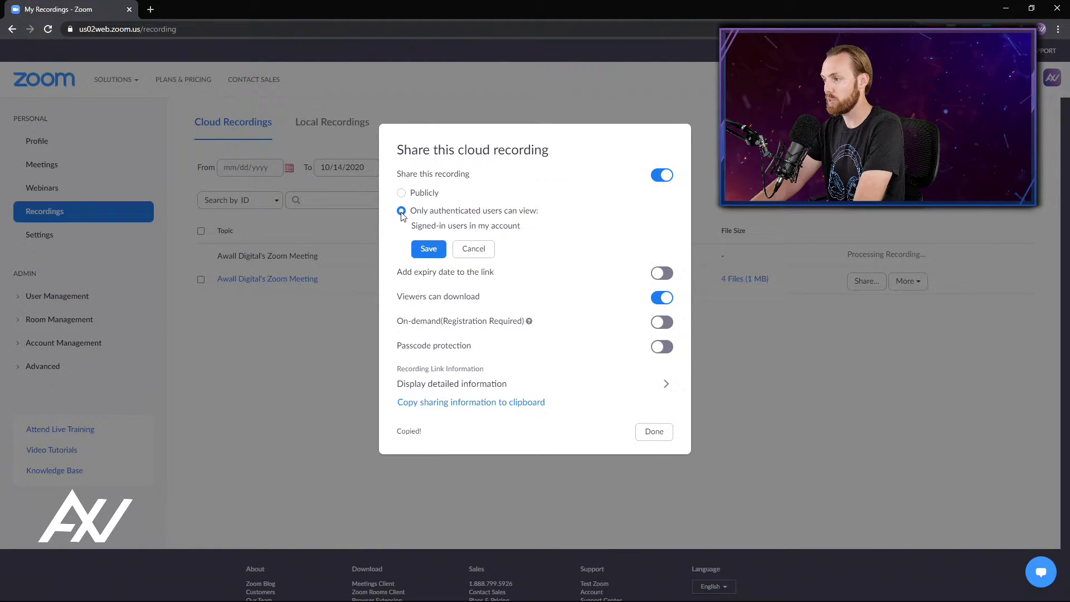
pyautogui.click(489, 251)
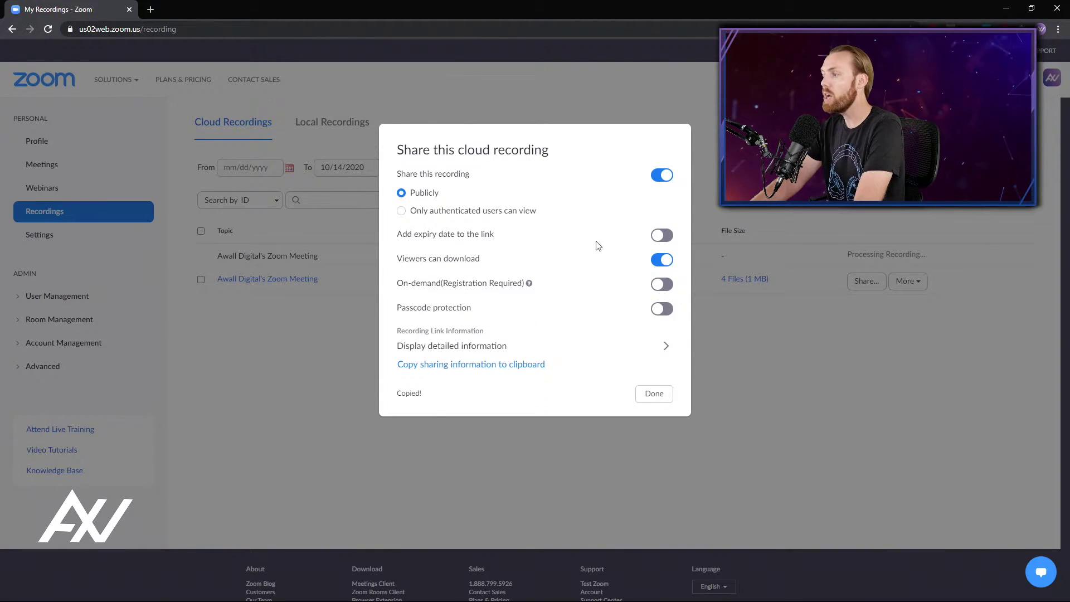
pyautogui.click(666, 235)
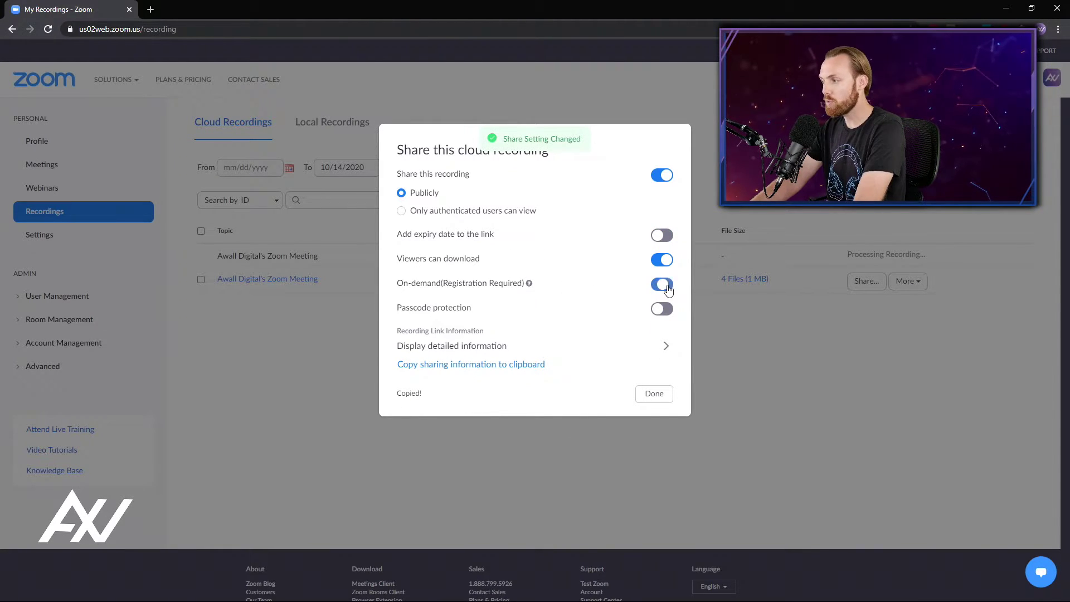
pyautogui.click(666, 285)
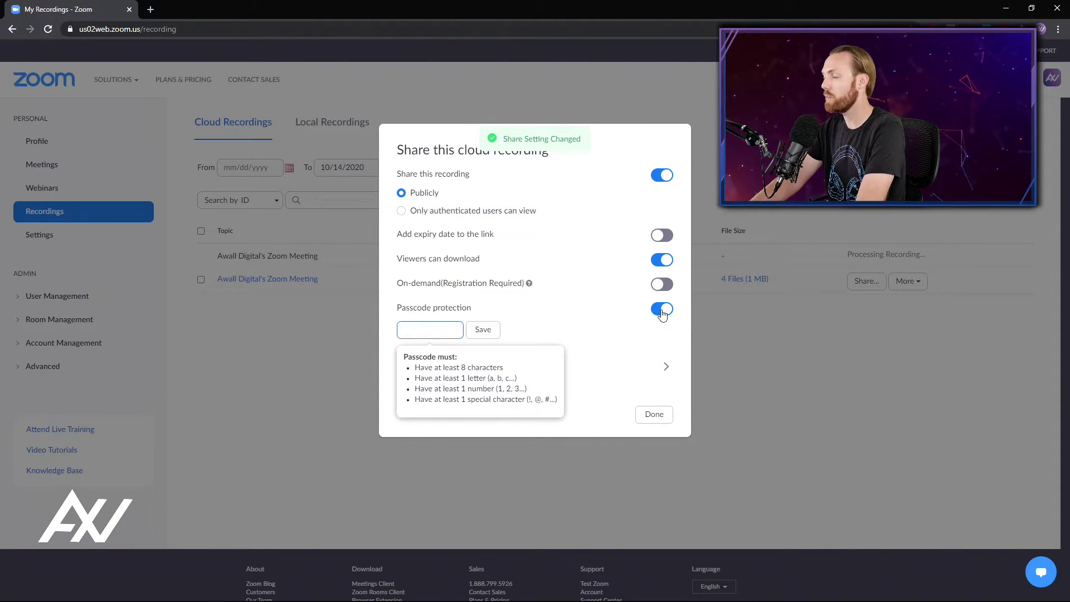
pyautogui.click(662, 312)
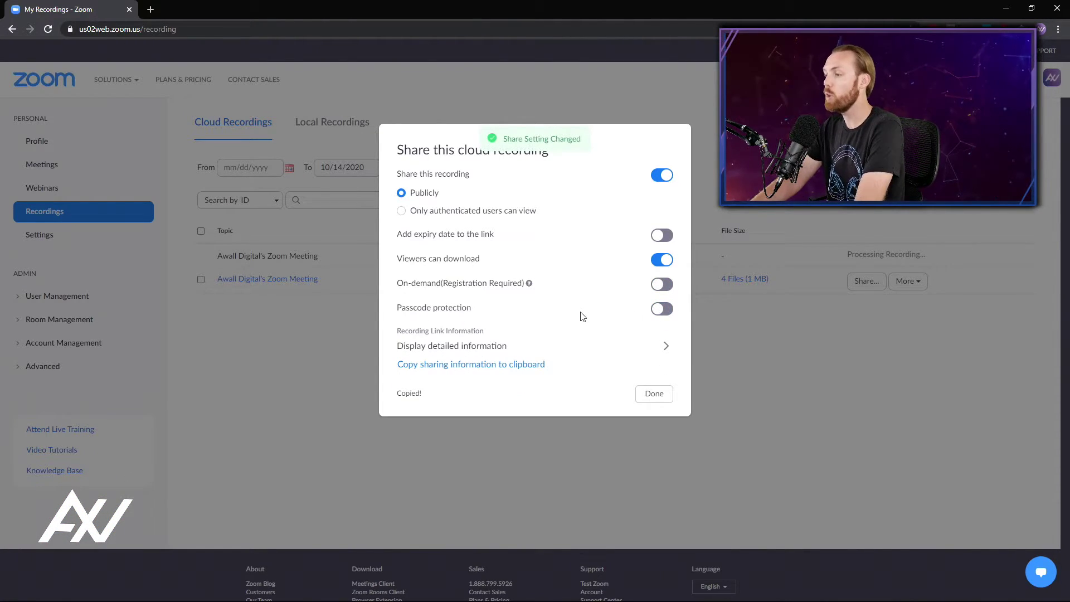
pyautogui.click(655, 396)
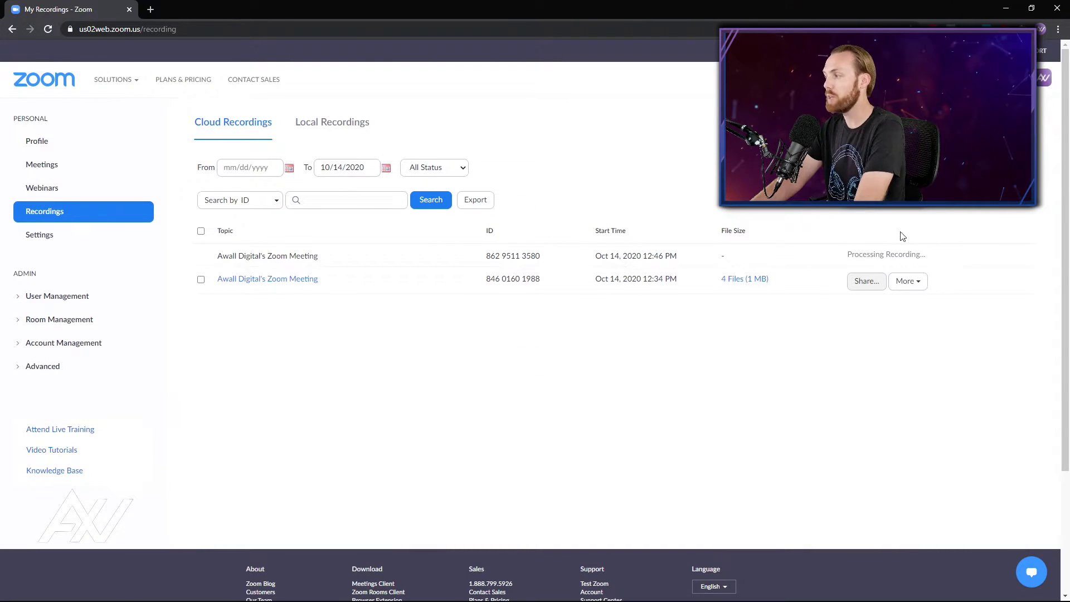
# View the local recordings list, and in File Explorer open the 2020-10-14 12.42.59 meeting folder inside Zoom Recordings.
pyautogui.click(359, 130)
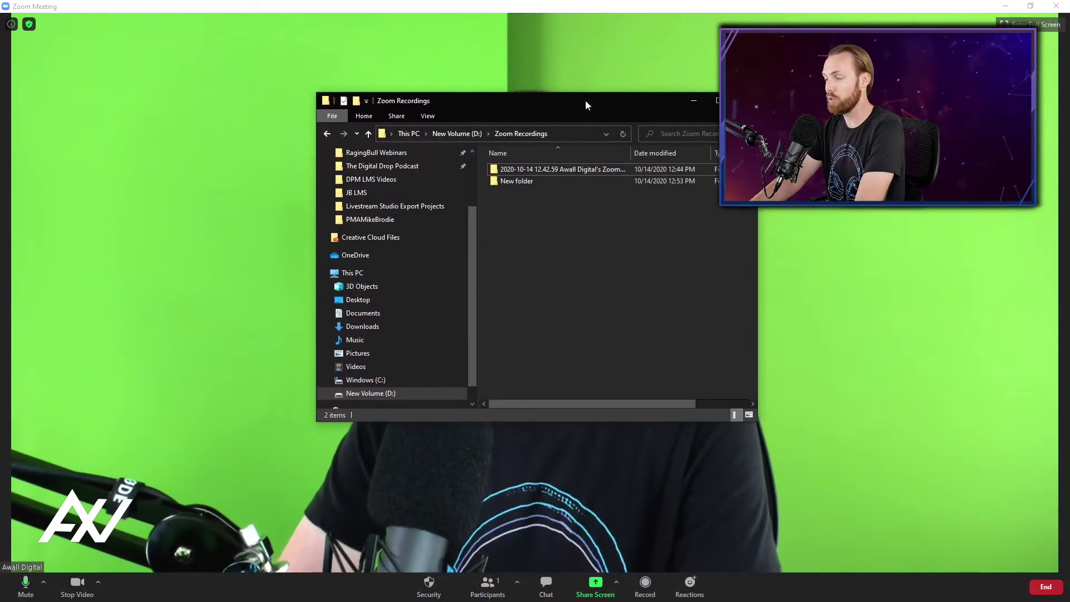
pyautogui.moveTo(585, 100); pyautogui.dragTo(592, 80)
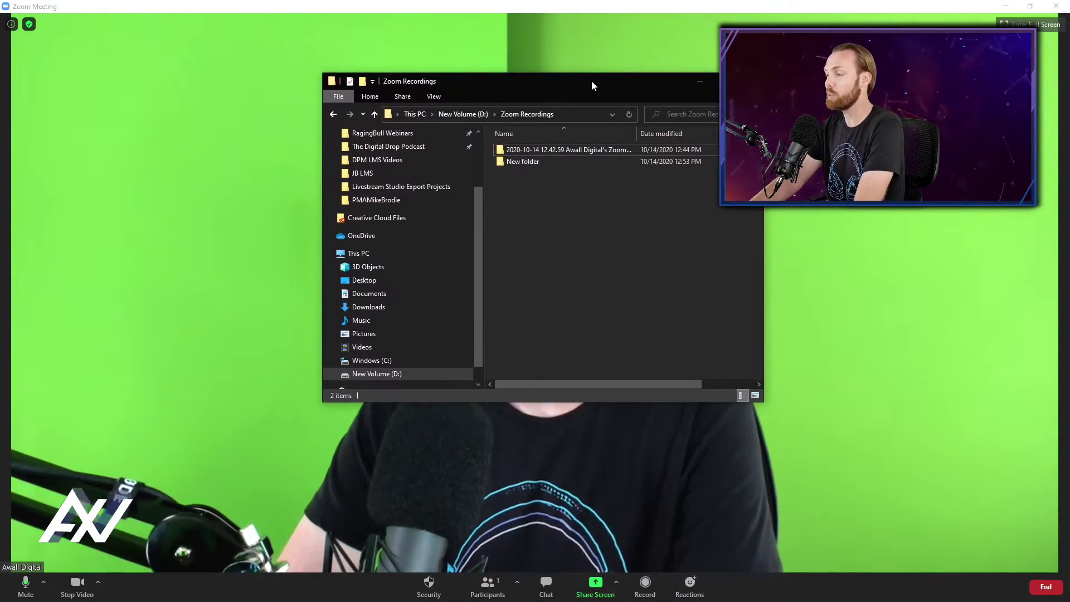
pyautogui.doubleClick(574, 150)
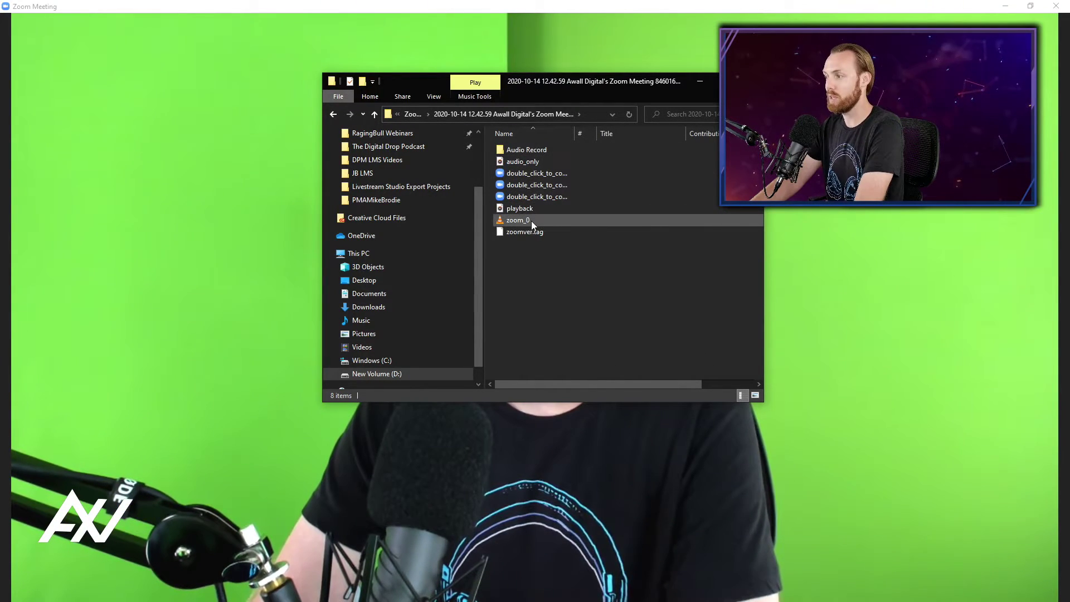
pyautogui.moveTo(513, 222)
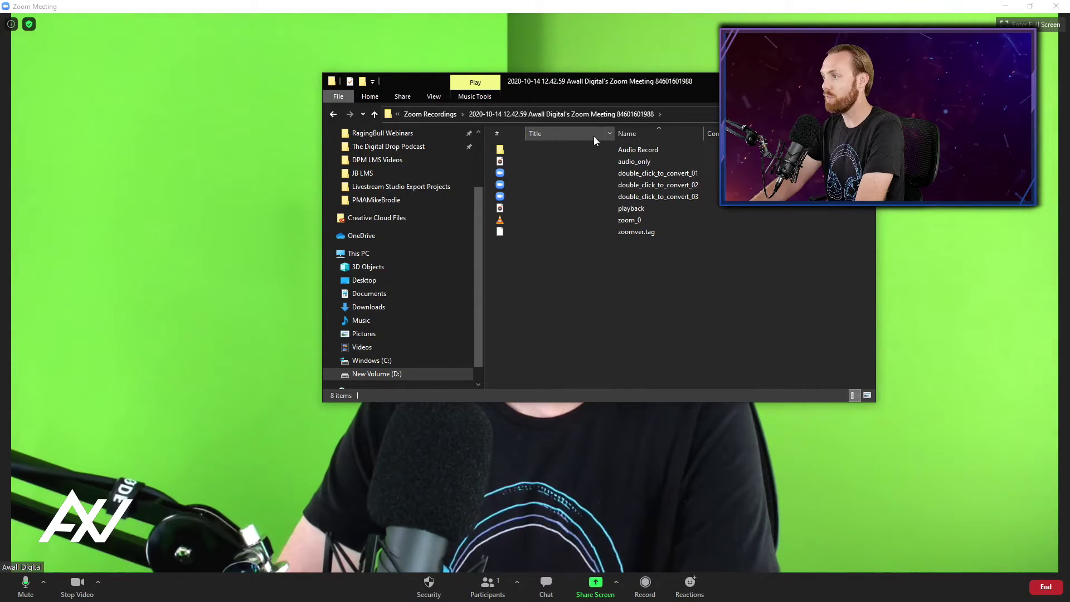
# Rearrange the meeting folder's columns so Title and Name come first, and reopen the folder from Zoom Recordings.
pyautogui.moveTo(562, 136); pyautogui.dragTo(528, 137)
pyautogui.moveTo(632, 136); pyautogui.dragTo(589, 146)
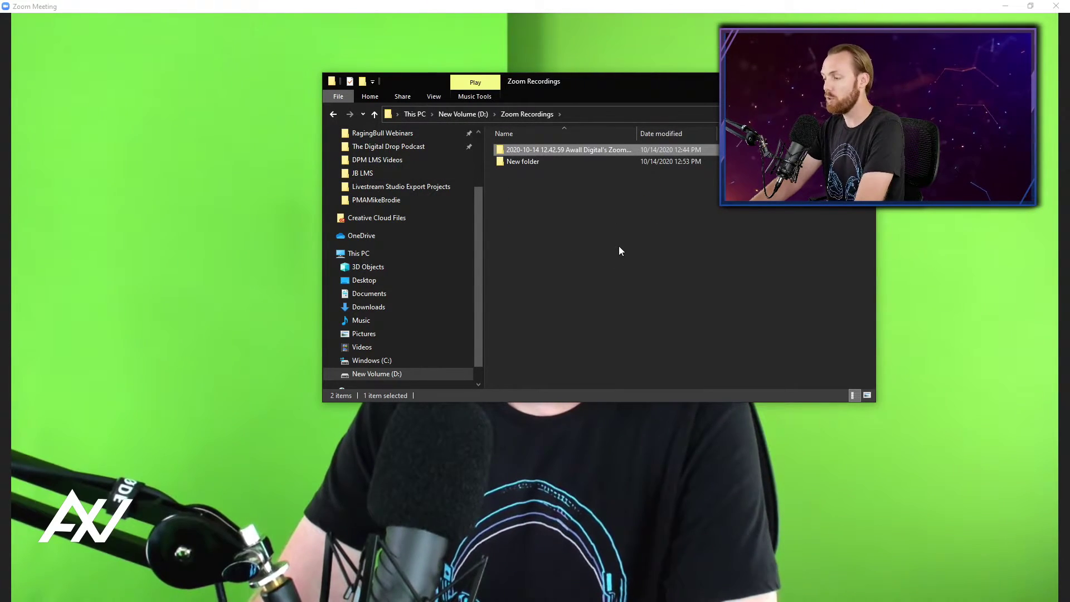
pyautogui.doubleClick(571, 147)
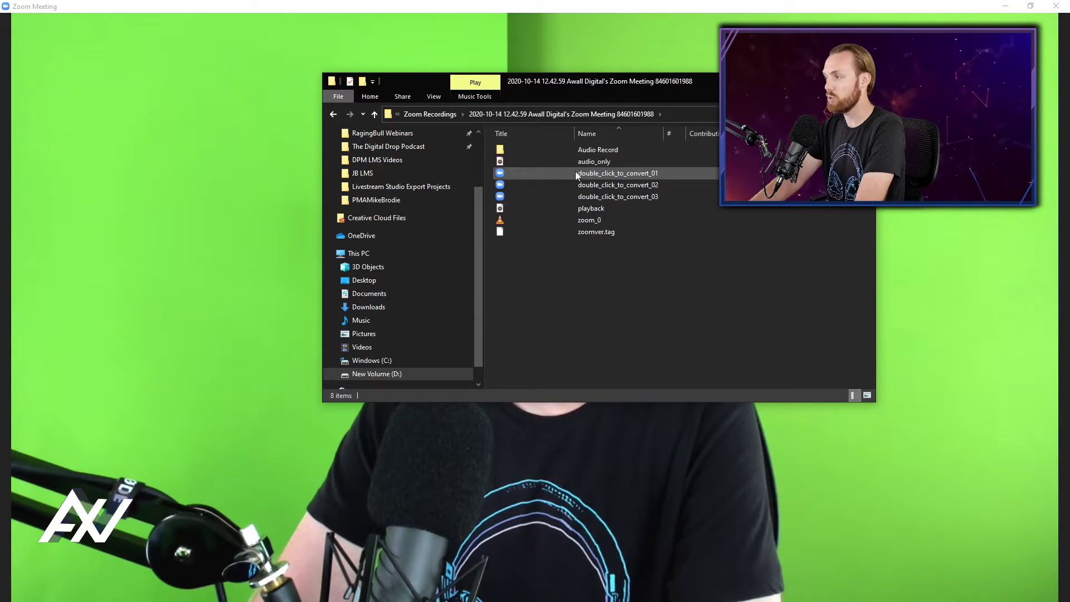
pyautogui.click(580, 175)
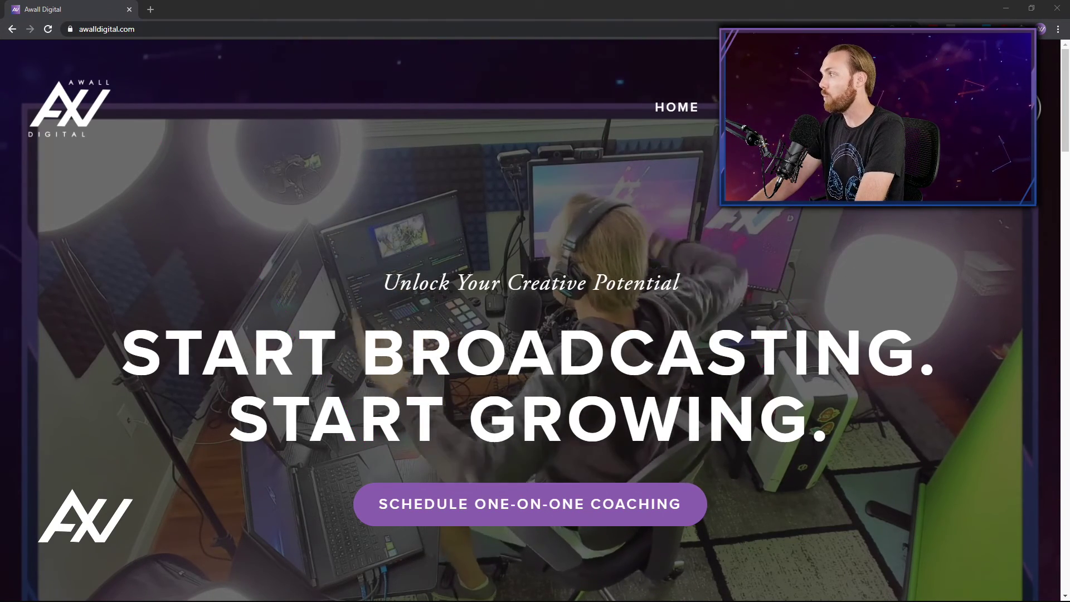
# On awalldigital.com in the browser, choose the 1:00pm slot on Thursday, October 15, 2020 for the 60-minute one-on-one coaching call and confirm it.
pyautogui.scroll(-10, 735, 296)
pyautogui.scroll(-8, 739, 296)
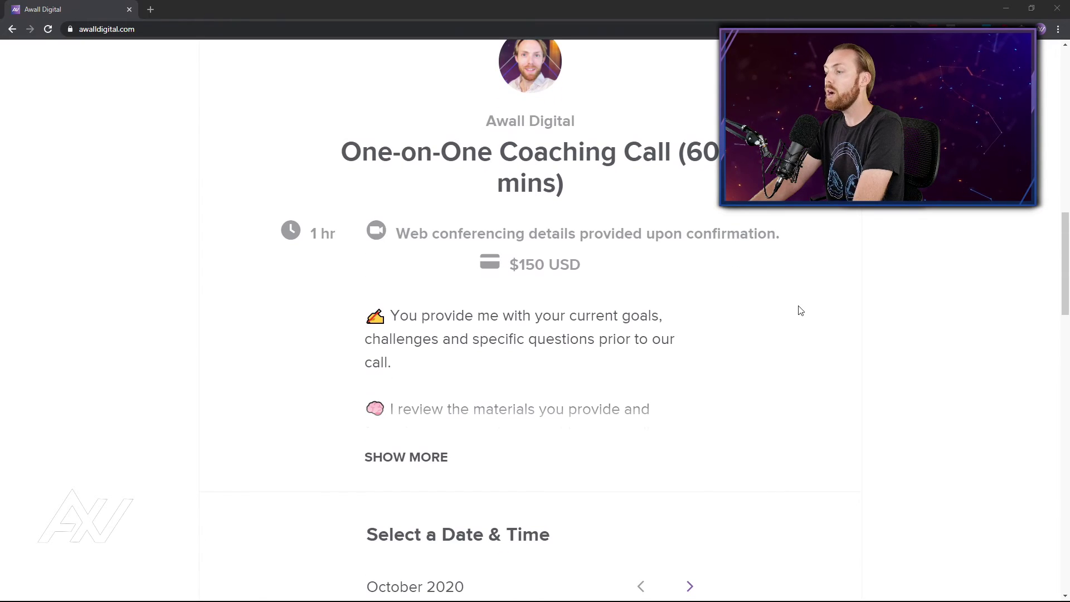
pyautogui.click(593, 274)
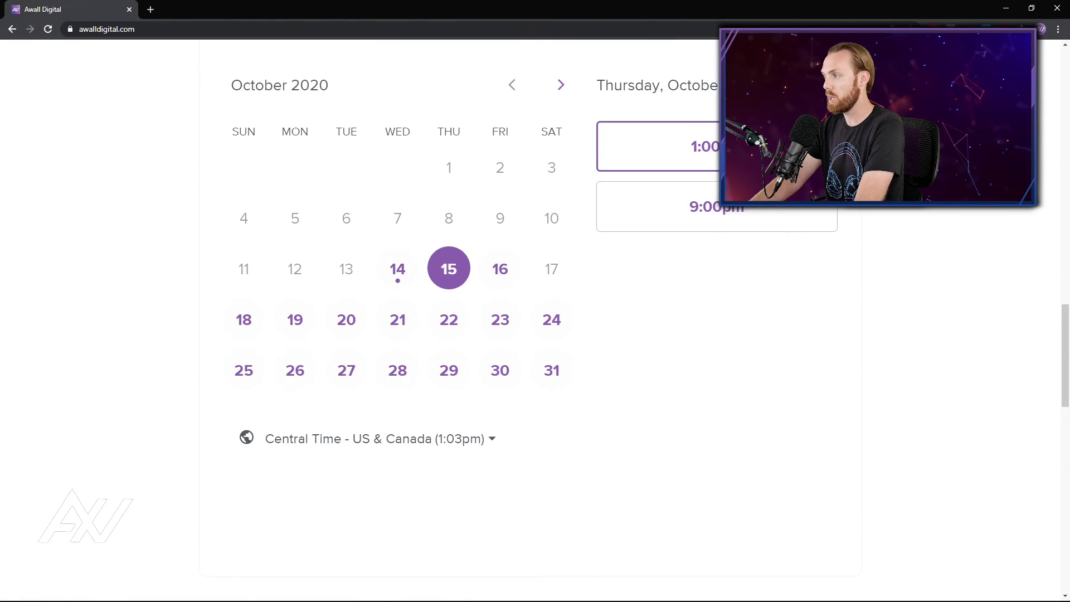
pyautogui.click(775, 146)
# Review the coaching call's booking details form, payment information and chosen time slot, and return to the start of the homepage.
pyautogui.scroll(5, 744, 230)
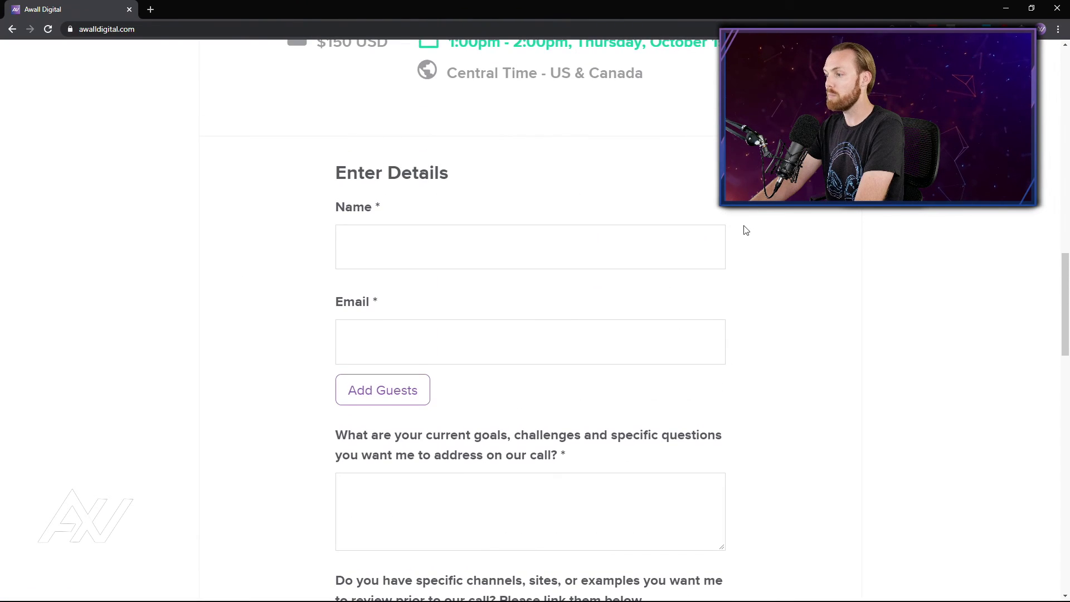
pyautogui.scroll(-3, 746, 233)
pyautogui.scroll(-5, 750, 236)
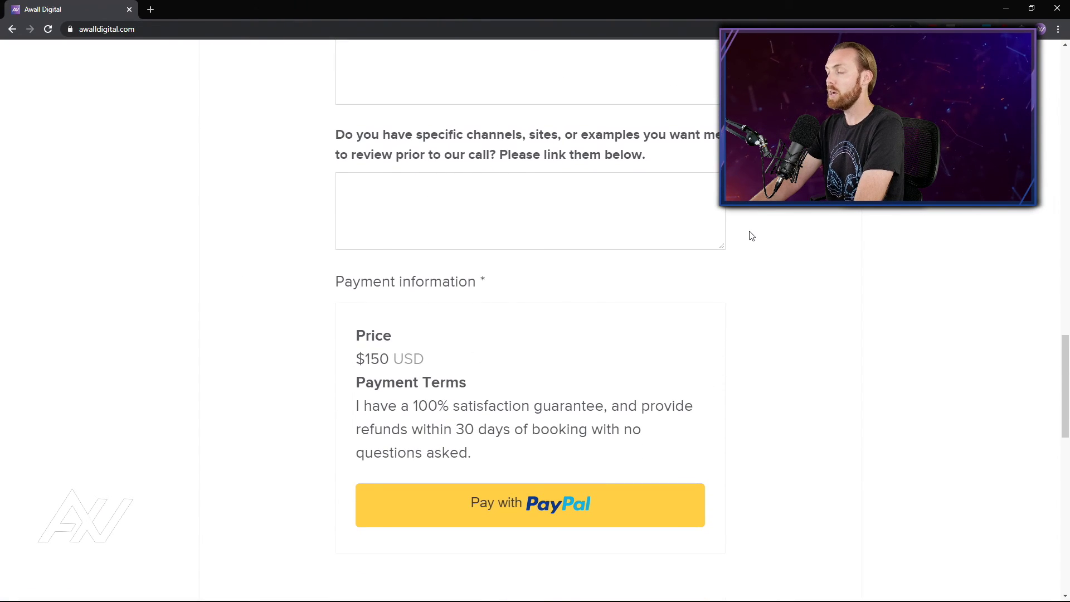
pyautogui.scroll(13, 752, 236)
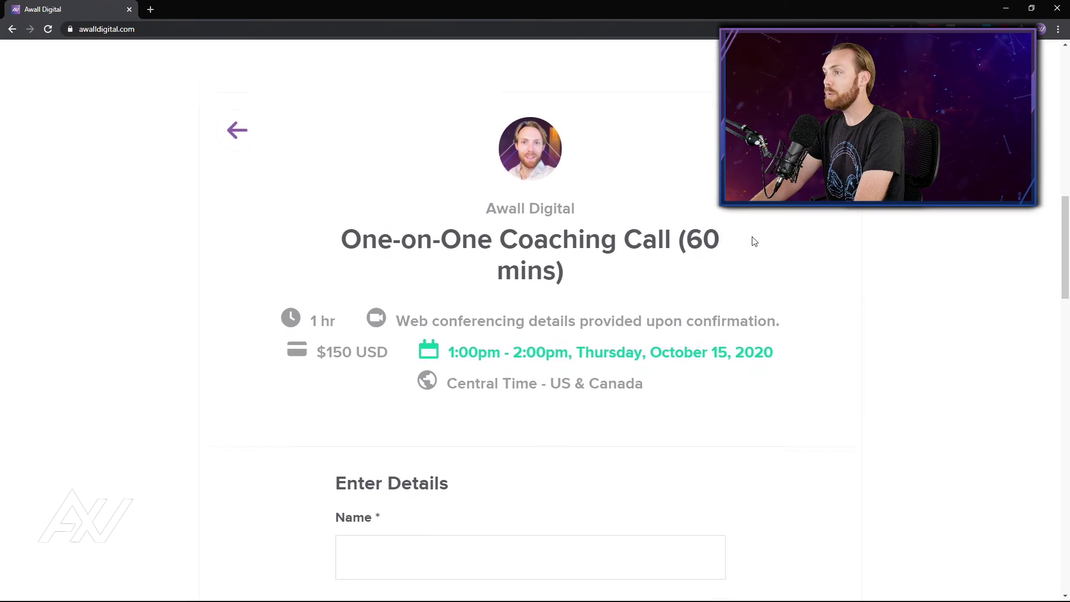
pyautogui.scroll(10, 755, 239)
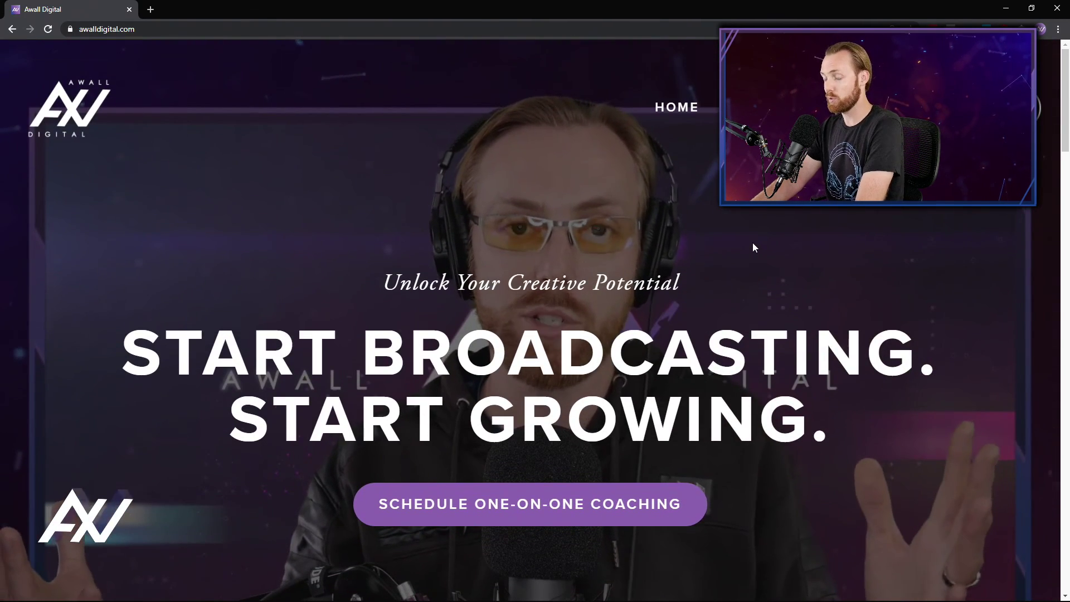